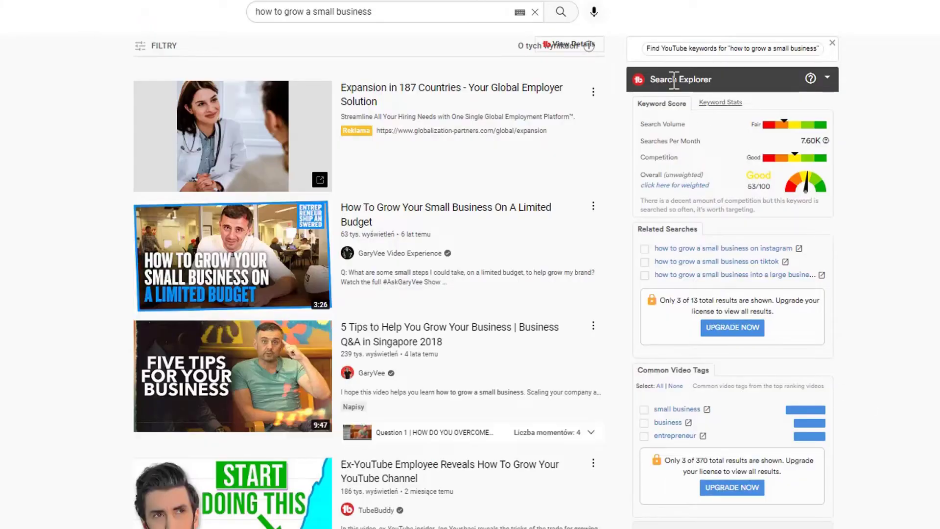
# Step: Browse the search results and open the jellyfish 'Relaxing Music for Stress Relief' video
pyautogui.scroll(-3, 583, 176)
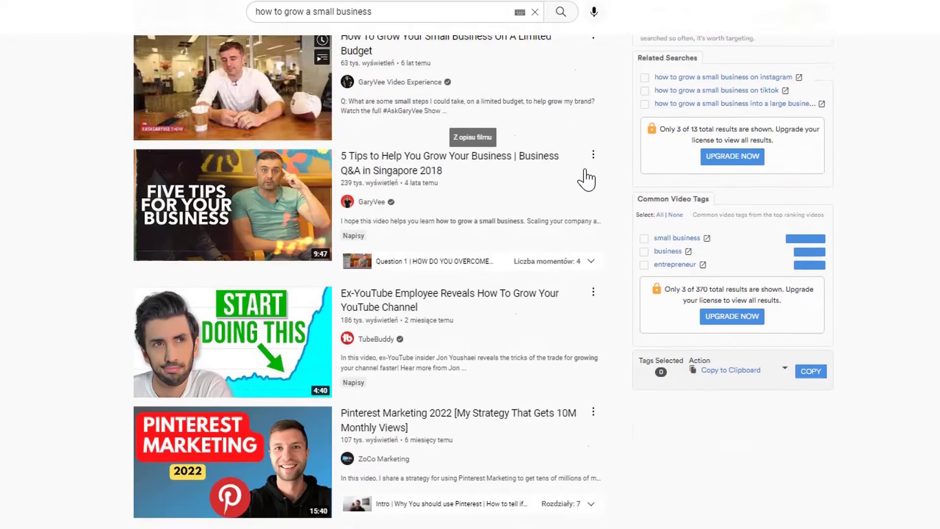
pyautogui.scroll(-8, 586, 179)
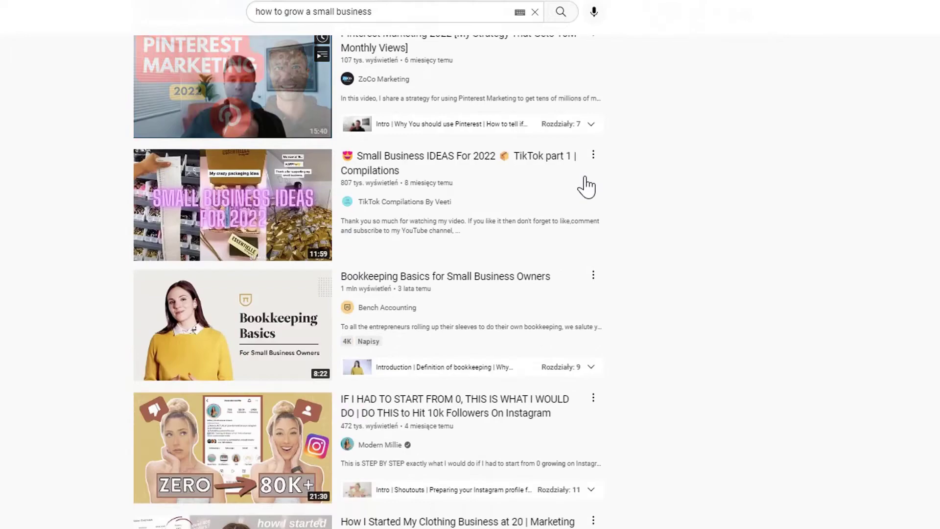
pyautogui.scroll(-6, 586, 186)
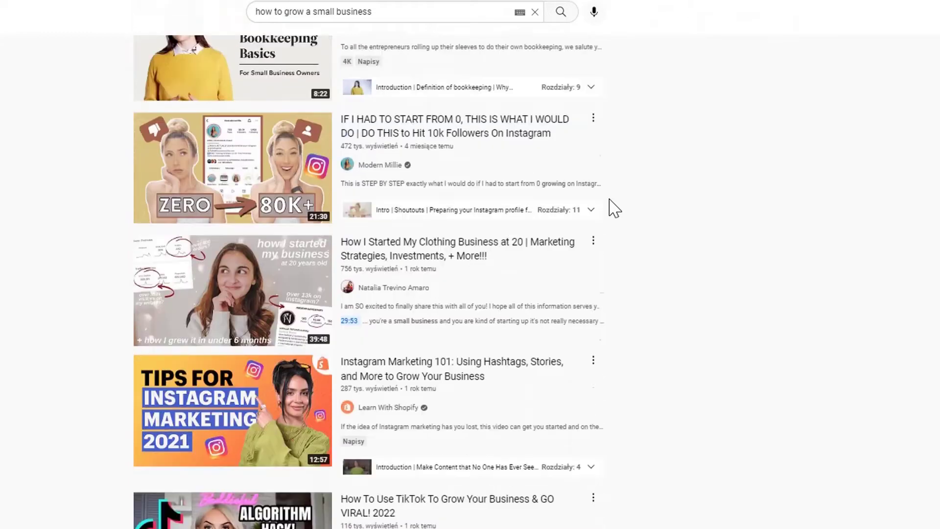
pyautogui.scroll(-6, 613, 207)
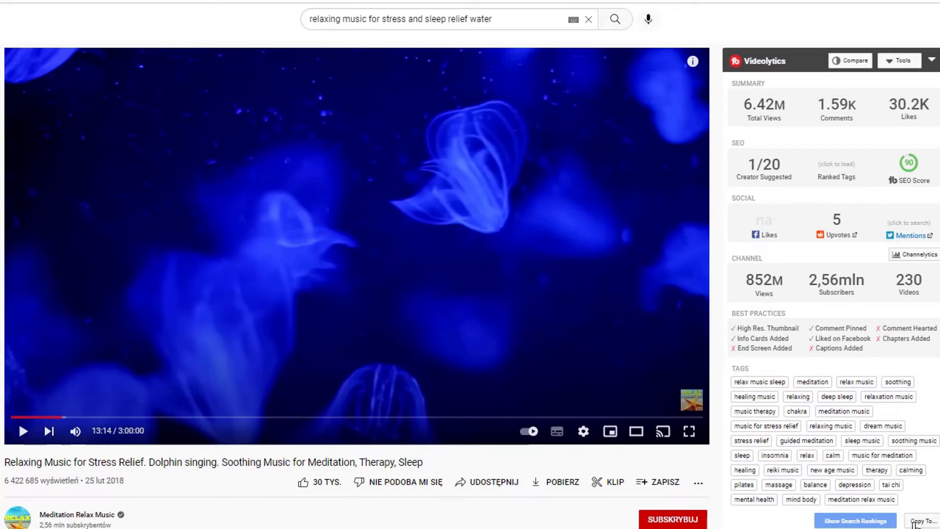
# Step: Bring up the Copy To... options for the jellyfish video's Videolytics tags
pyautogui.click(917, 523)
pyautogui.scroll(-2, 906, 457)
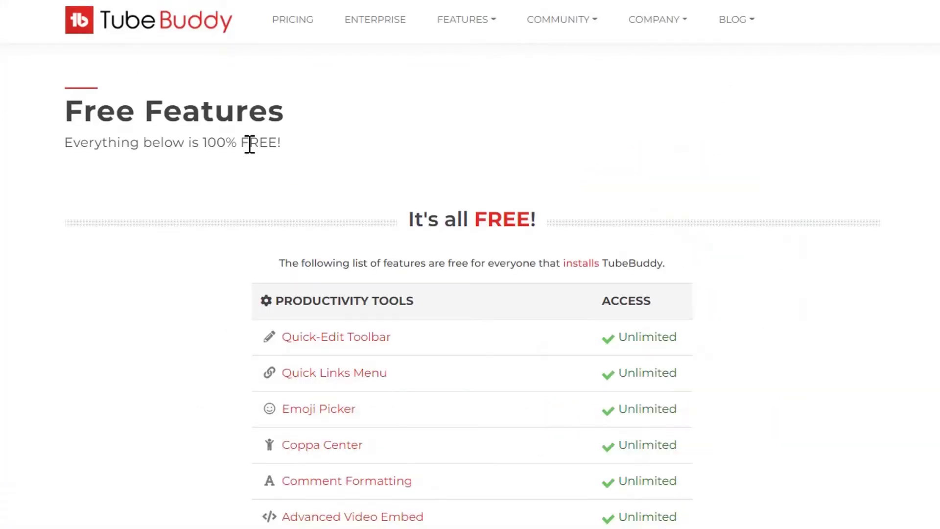
# Step: Scroll through tubebuddy.com's Free Features tables comparing unlimited and limited tools
pyautogui.scroll(-4, 704, 286)
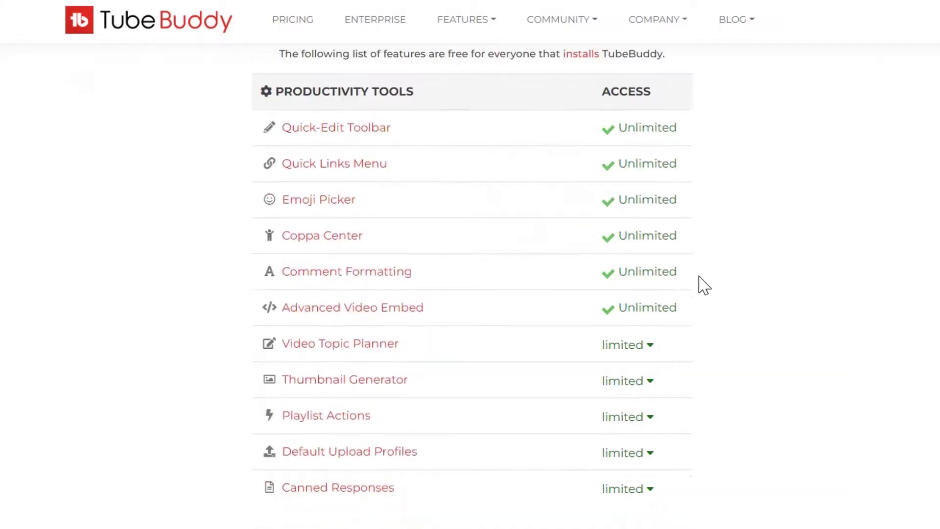
pyautogui.scroll(-5, 703, 285)
pyautogui.scroll(-18, 702, 301)
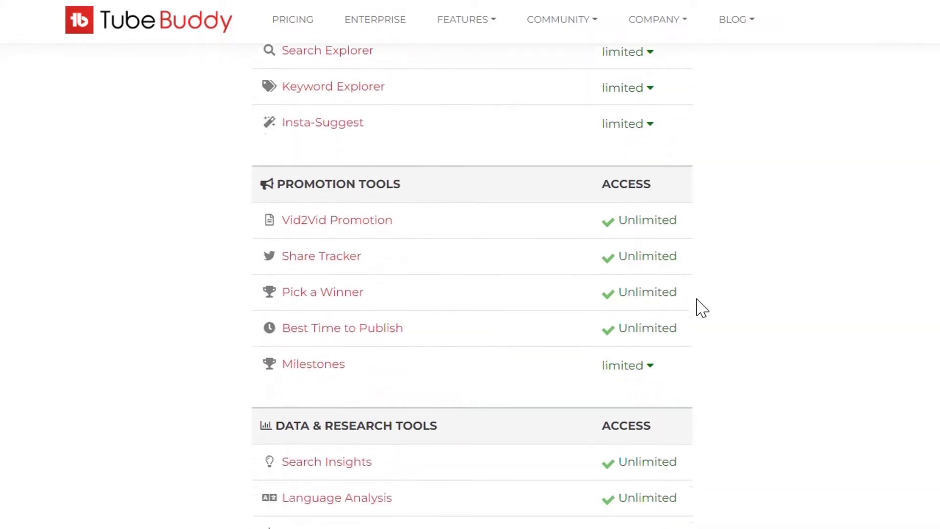
pyautogui.scroll(-3, 701, 312)
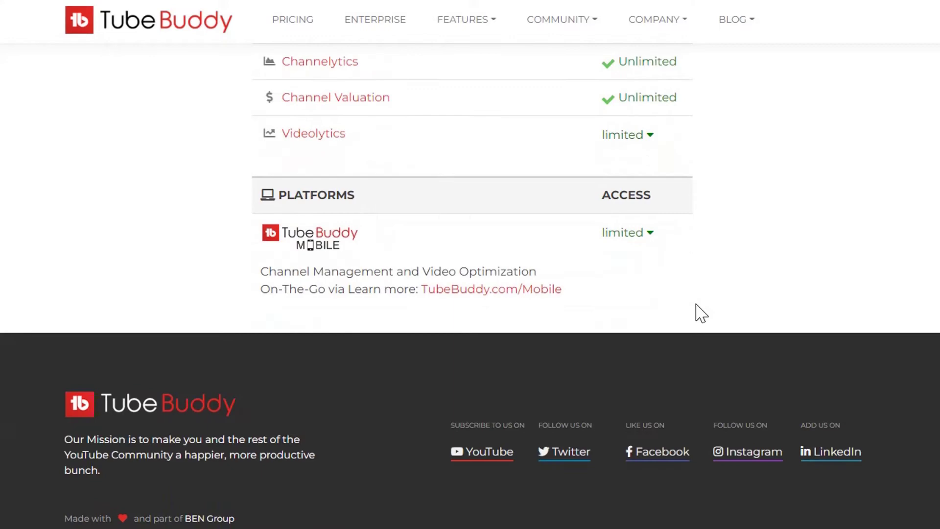
pyautogui.scroll(20, 701, 312)
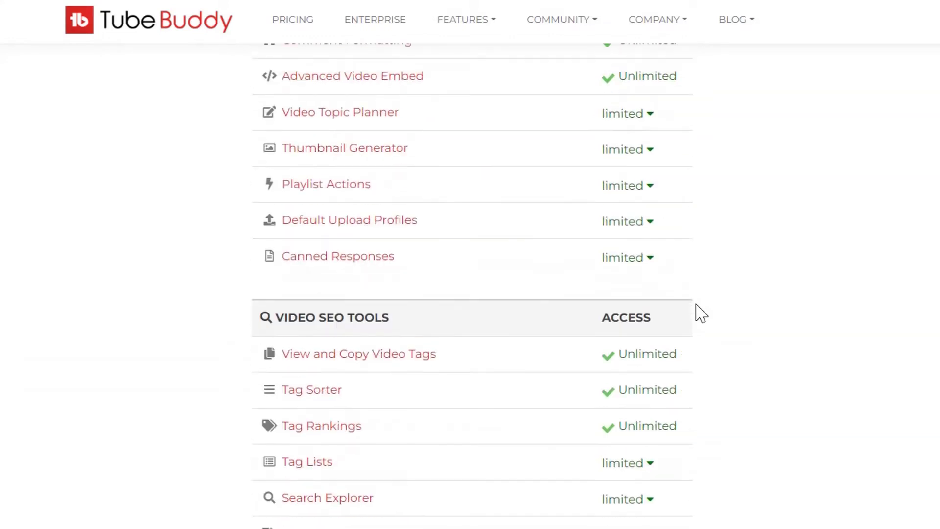
pyautogui.scroll(9, 701, 312)
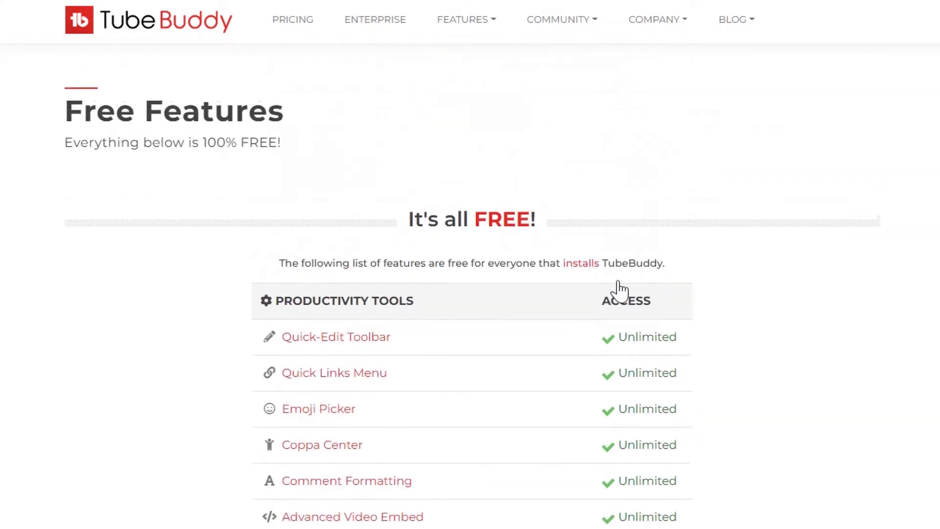
pyautogui.scroll(-5, 380, 315)
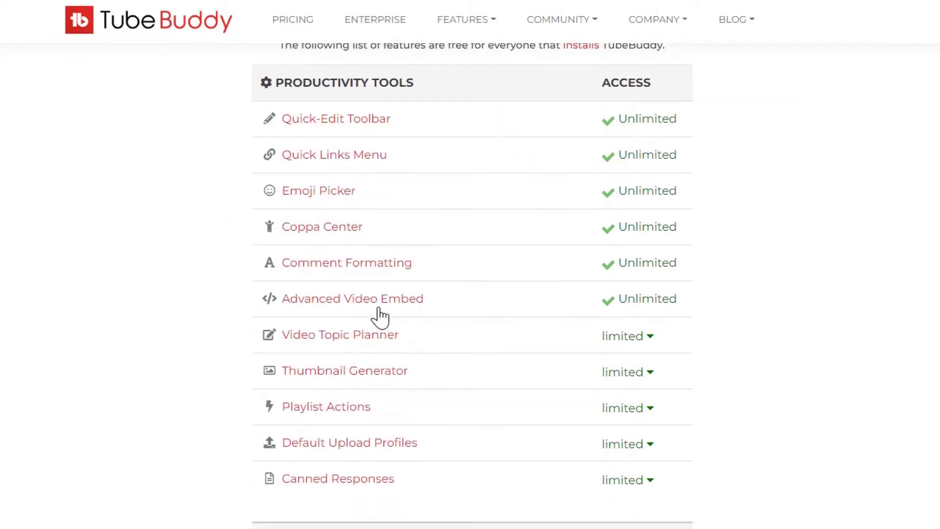
pyautogui.scroll(-5, 380, 316)
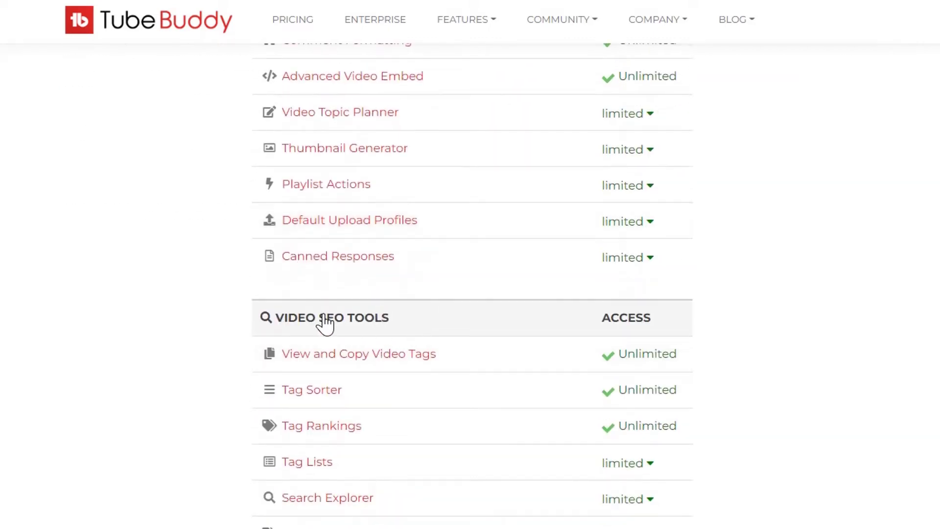
pyautogui.scroll(-7, 325, 324)
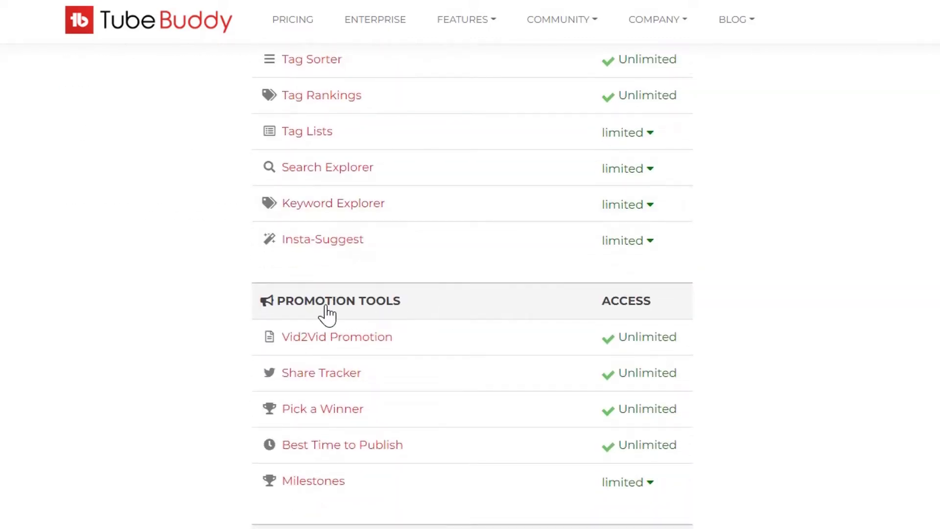
pyautogui.scroll(-7, 327, 314)
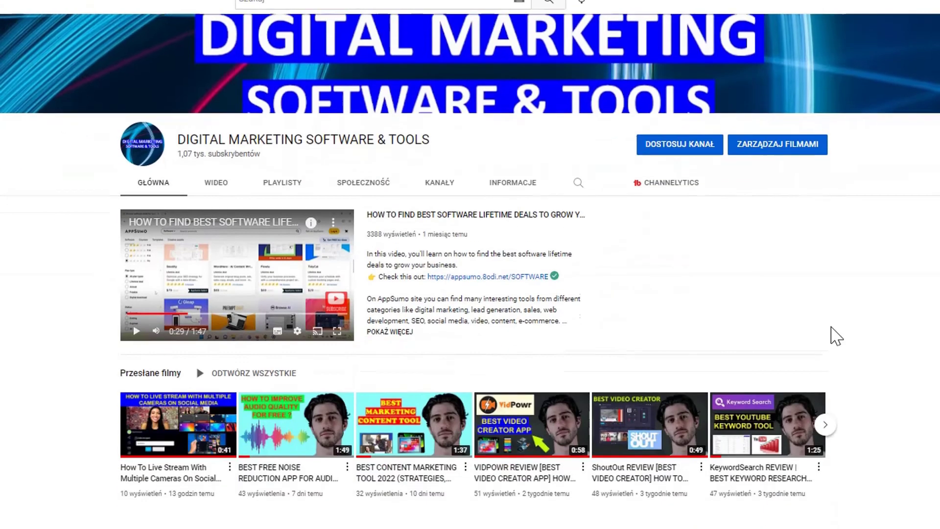
# Step: Show the channel's Channelytics stats and keywords and look over them
pyautogui.click(665, 183)
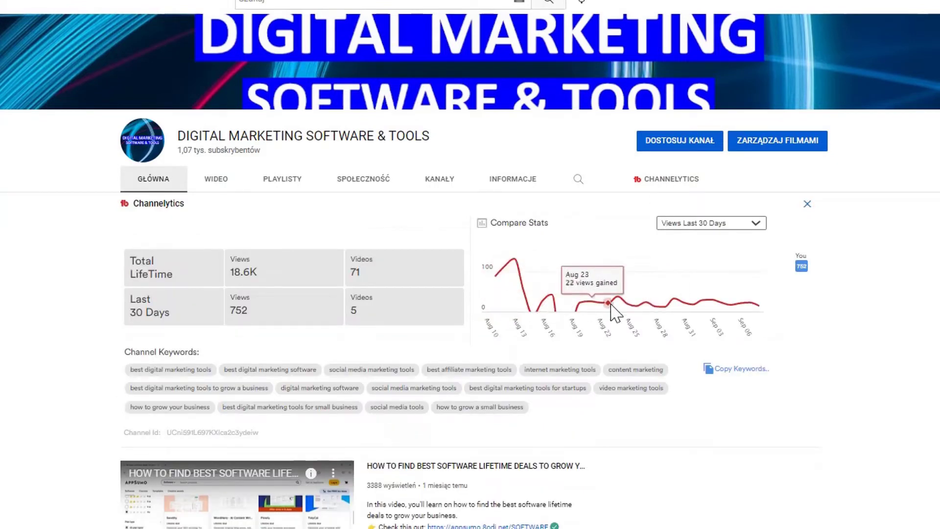
pyautogui.scroll(-3, 766, 323)
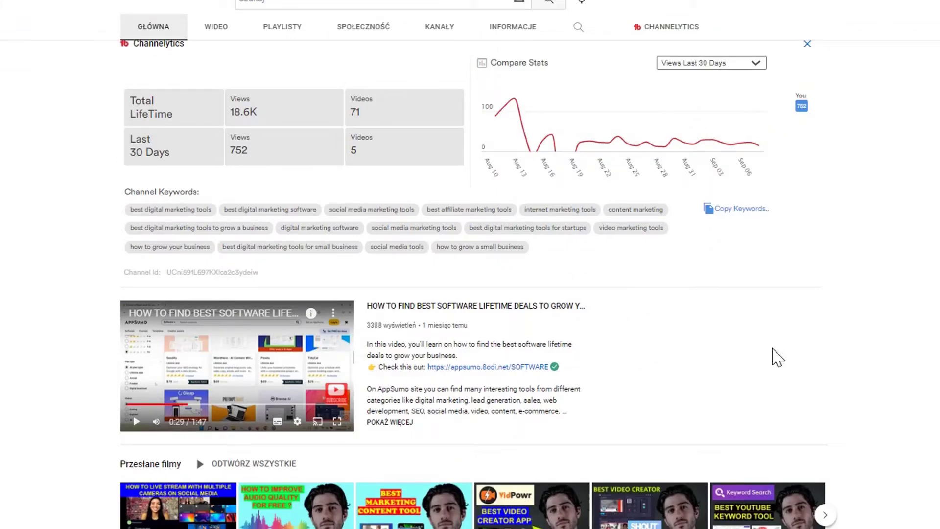
pyautogui.scroll(5, 777, 357)
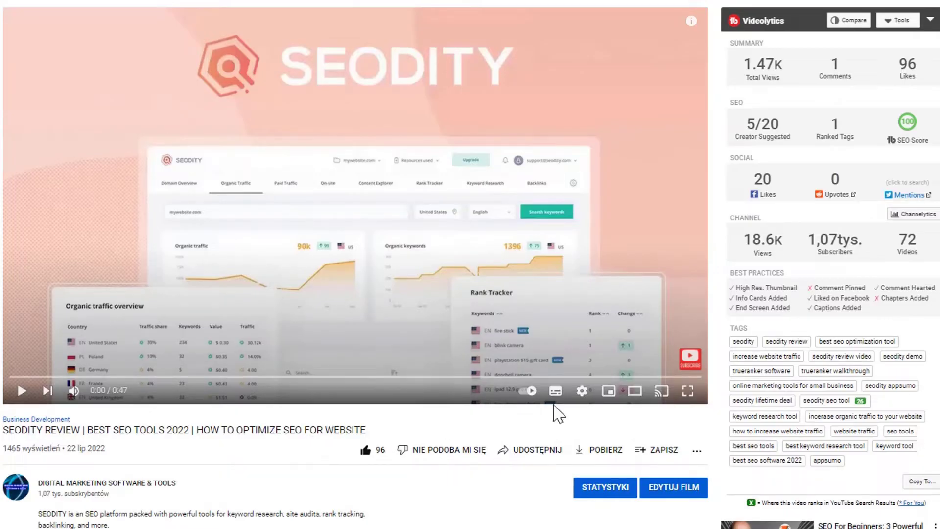
# Step: Review the SEODITY video's Videolytics stats, then search YouTube for 'relaxing music'
pyautogui.moveTo(756, 68)
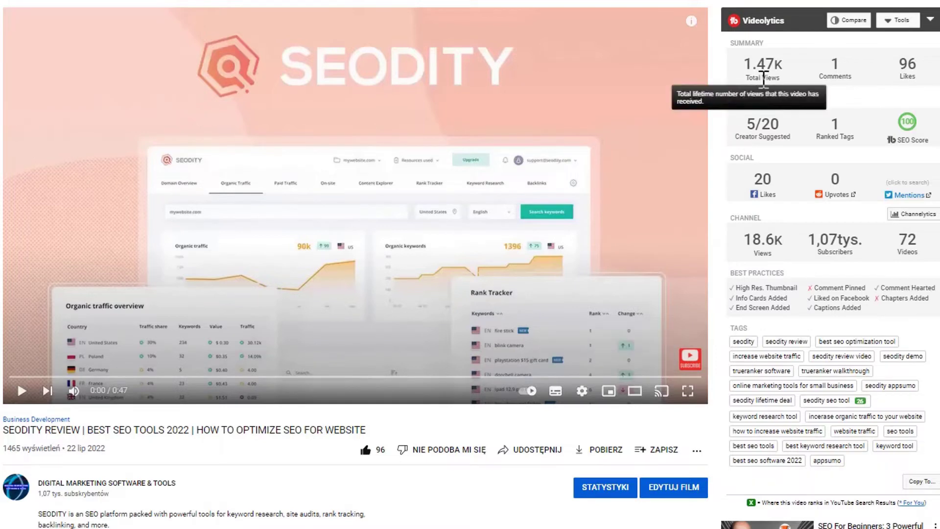
pyautogui.moveTo(843, 96)
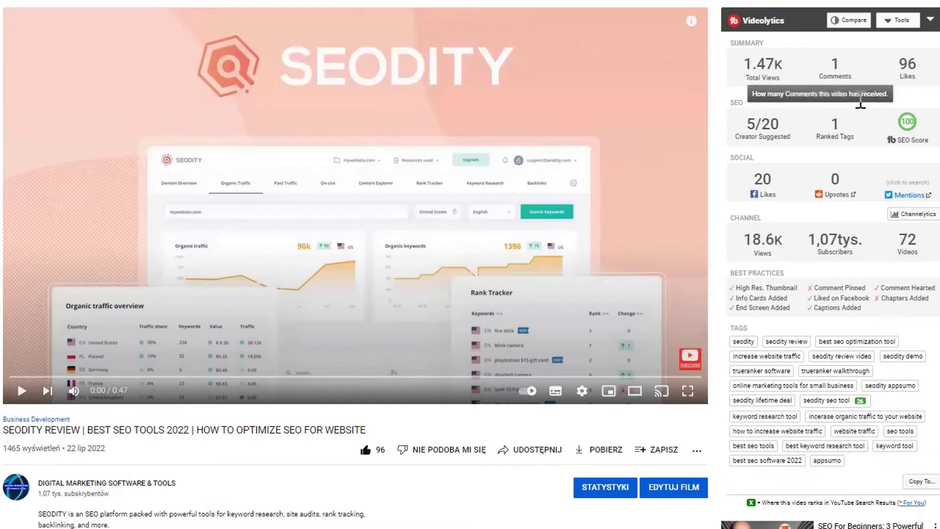
pyautogui.moveTo(904, 76)
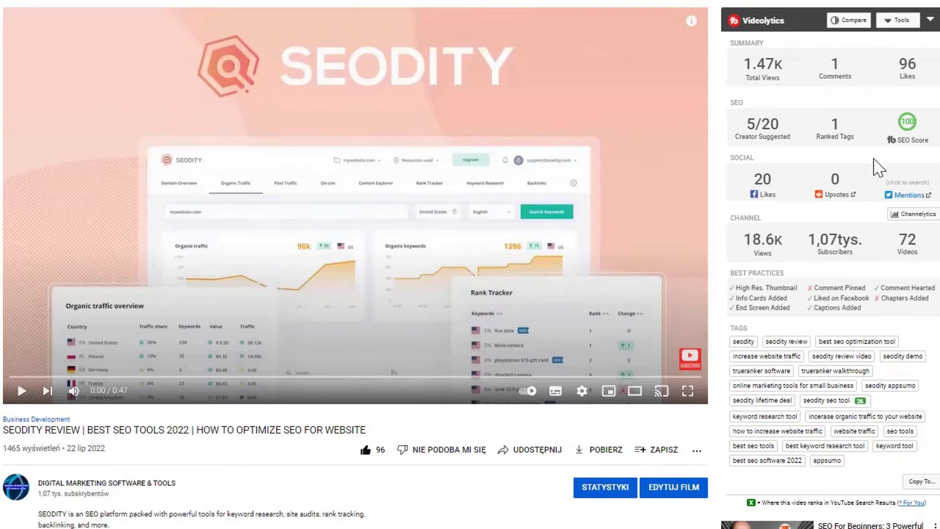
pyautogui.moveTo(920, 143)
pyautogui.scroll(-2, 798, 230)
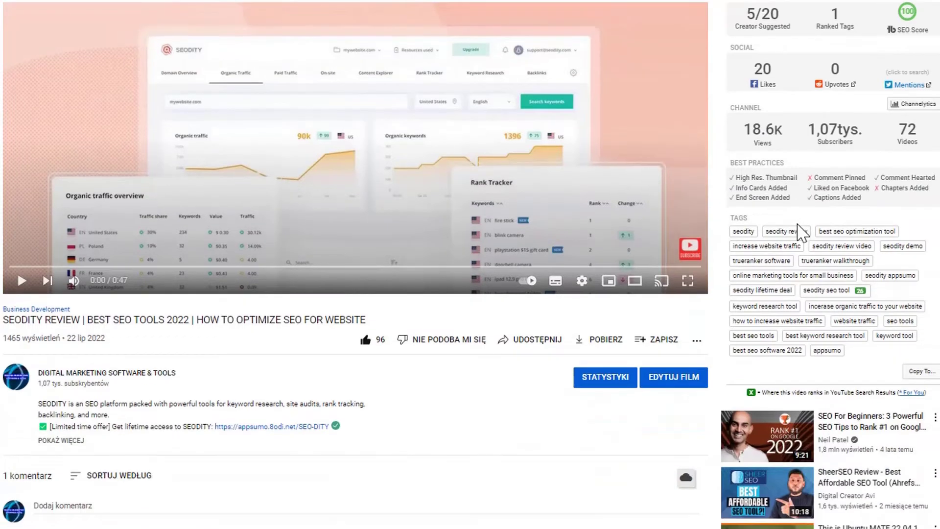
pyautogui.scroll(-2, 798, 230)
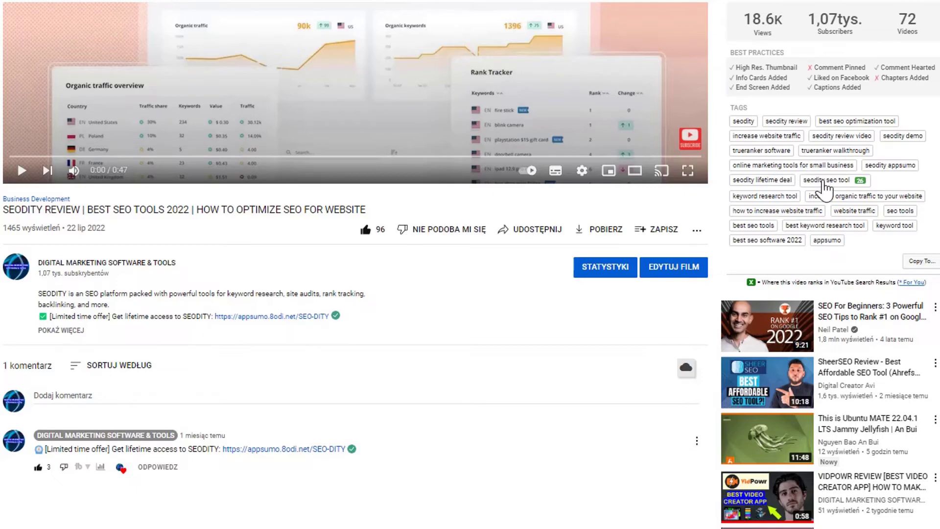
pyautogui.scroll(5, 825, 191)
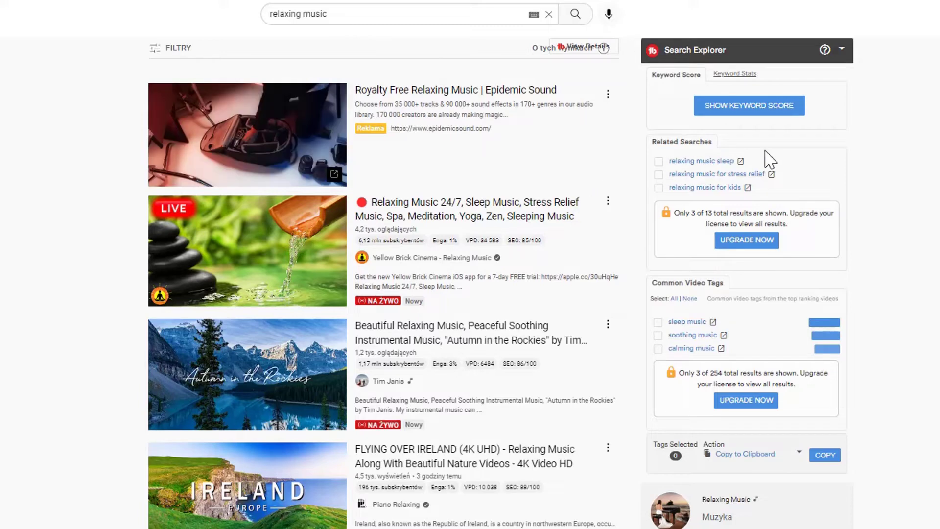
# Step: Score the 'relaxing music' keyword, then search 'relaxing music for stress relief' (Good, 41/100)
pyautogui.click(749, 106)
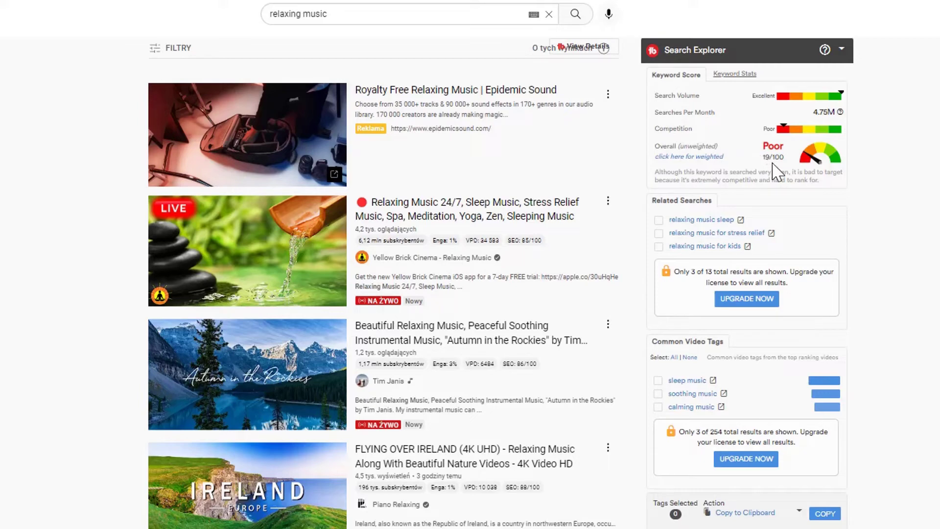
pyautogui.click(691, 235)
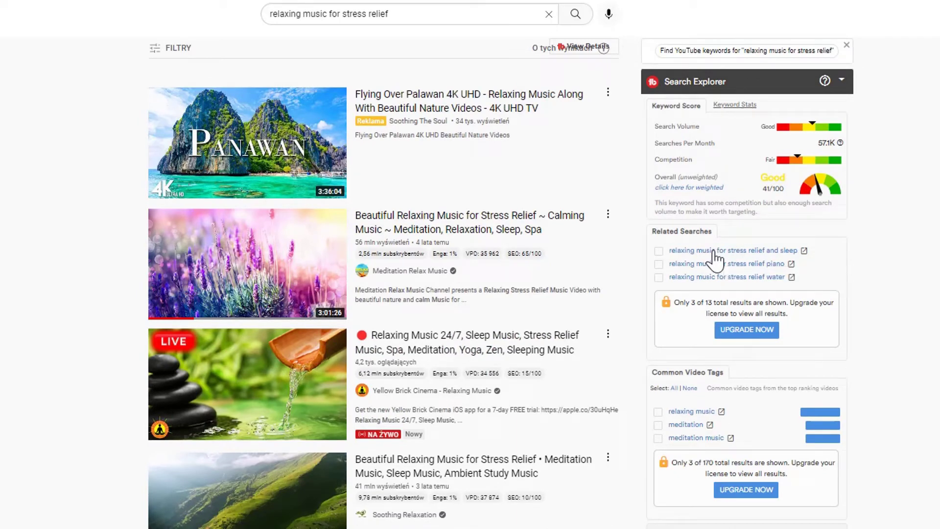
# Step: Refine via related searches to 'relaxing music for stress relief and sleep water', rated Excellent 90/100
pyautogui.click(716, 252)
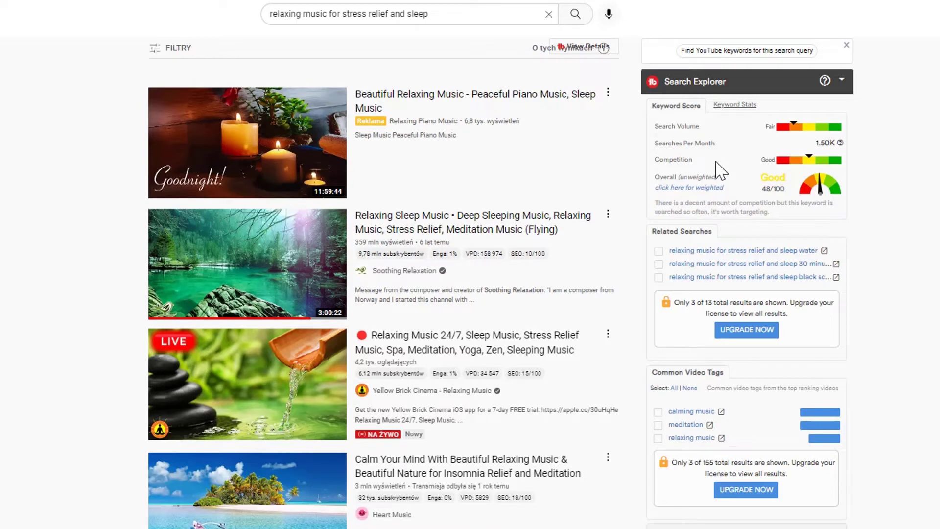
pyautogui.click(717, 252)
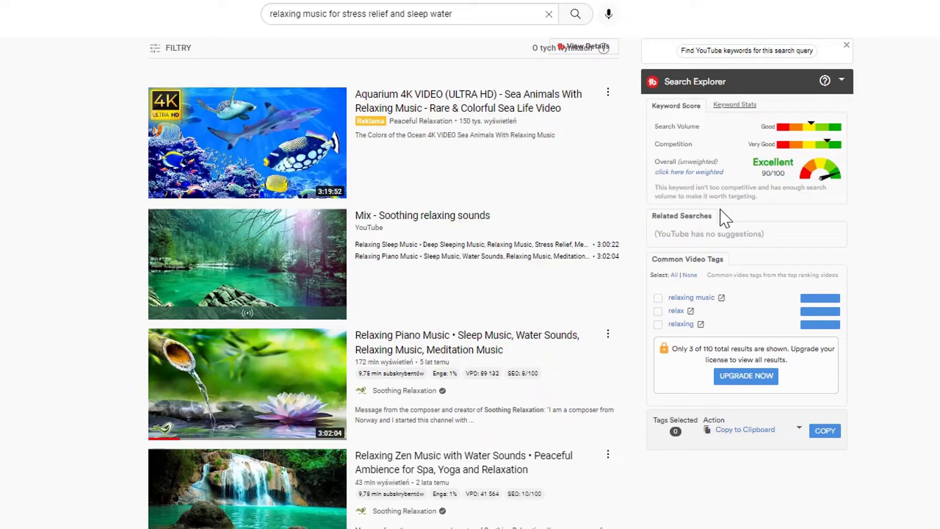
# Step: Open the 'Water Sounds for Sleep or Focus | White Noise Stream 10 Hours' video from the results
pyautogui.moveTo(455, 14)
pyautogui.mouseDown()
pyautogui.moveTo(267, 11)
pyautogui.moveTo(456, 14)
pyautogui.mouseUp()
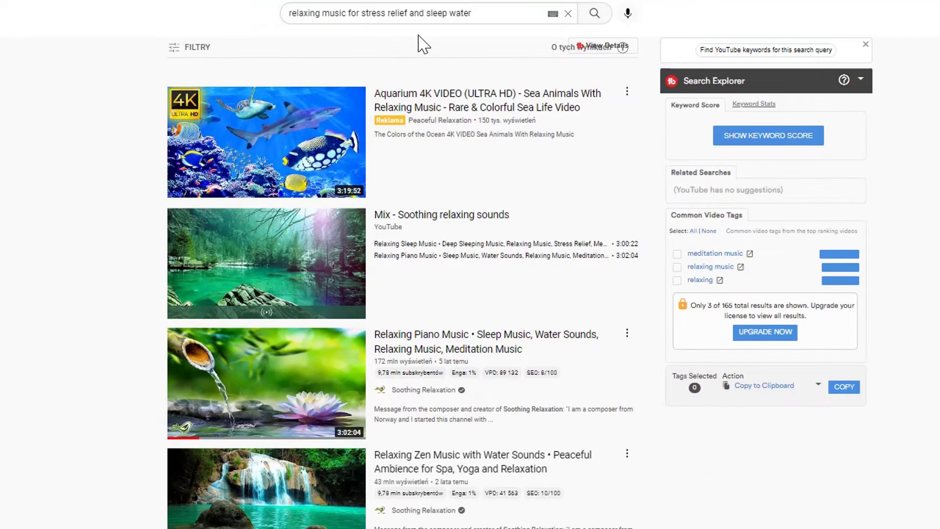
pyautogui.scroll(-9, 520, 191)
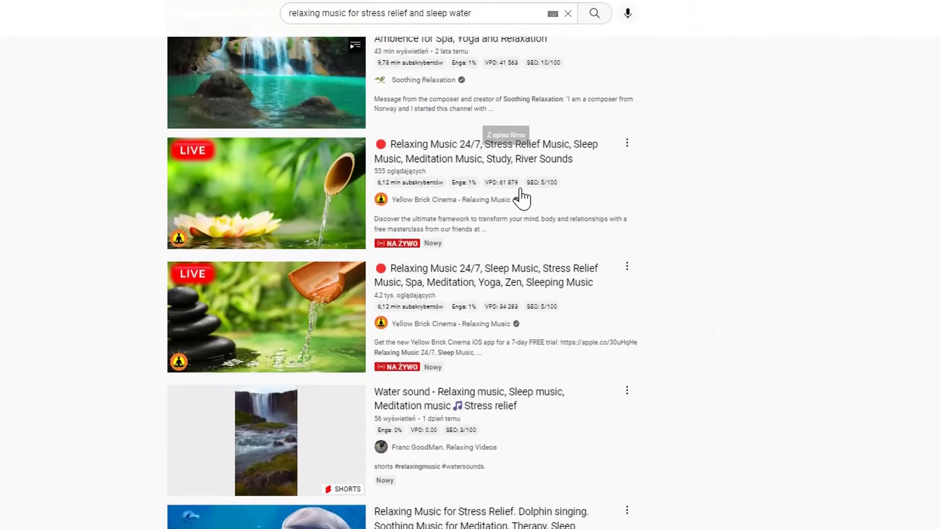
pyautogui.scroll(-11, 522, 197)
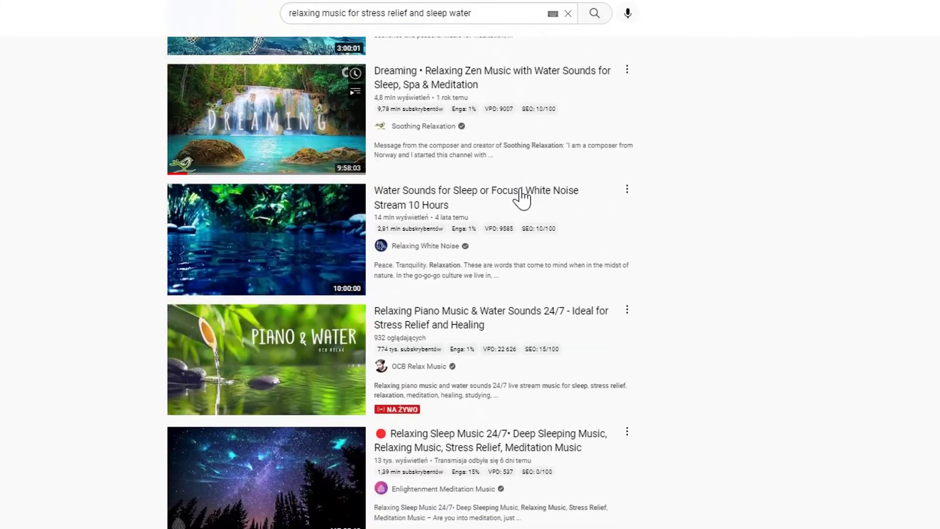
pyautogui.moveTo(420, 200)
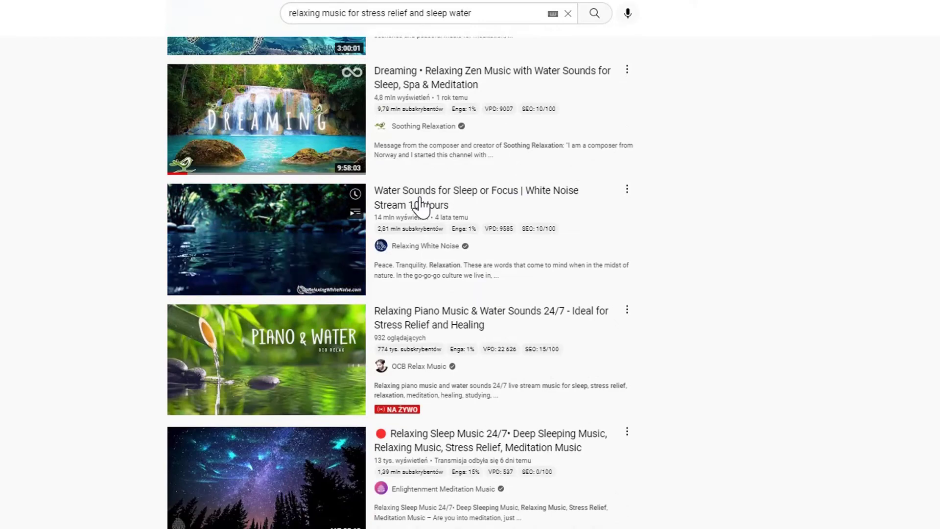
pyautogui.click(412, 202)
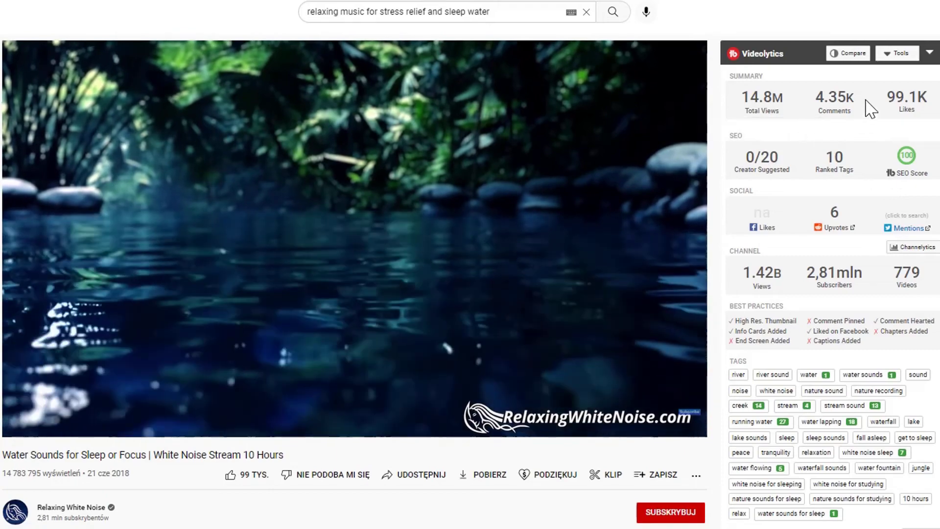
# Step: Copy the Water Sounds video's 36 Videolytics tags to the clipboard
pyautogui.moveTo(903, 174)
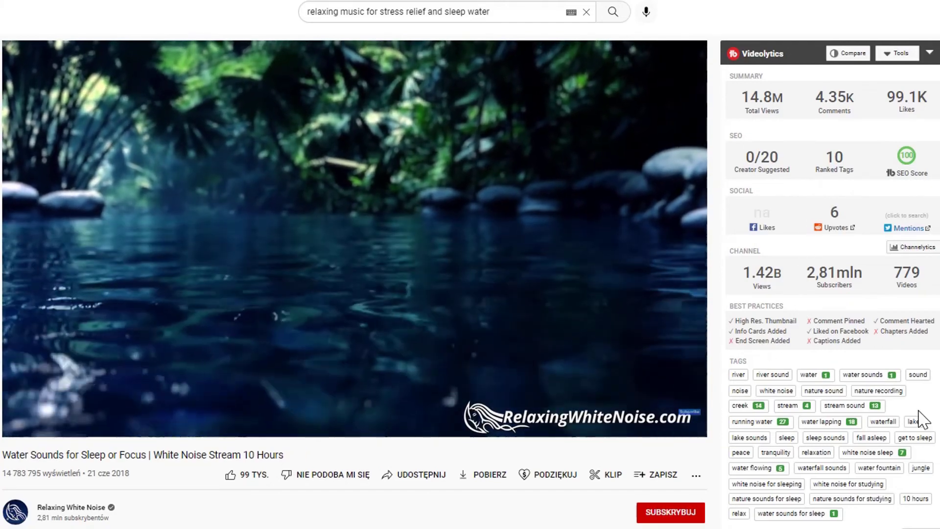
pyautogui.scroll(-3, 919, 460)
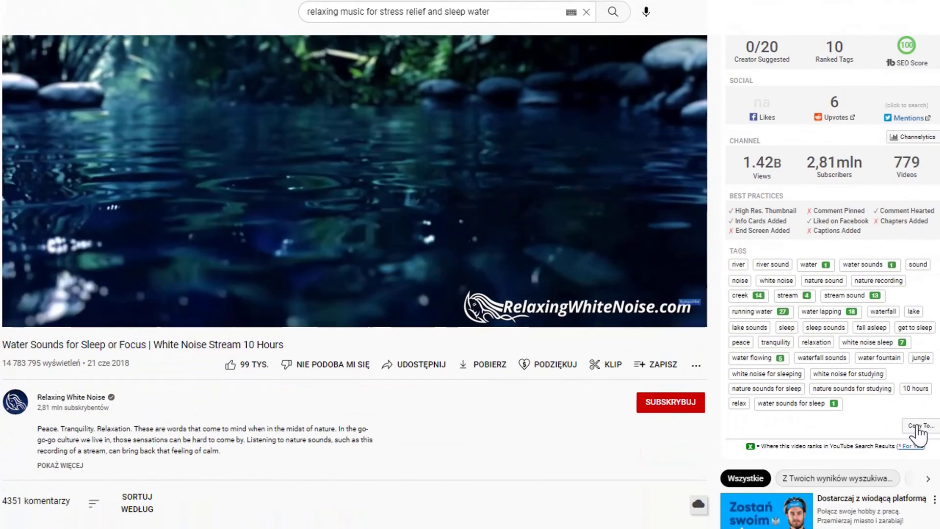
pyautogui.click(914, 430)
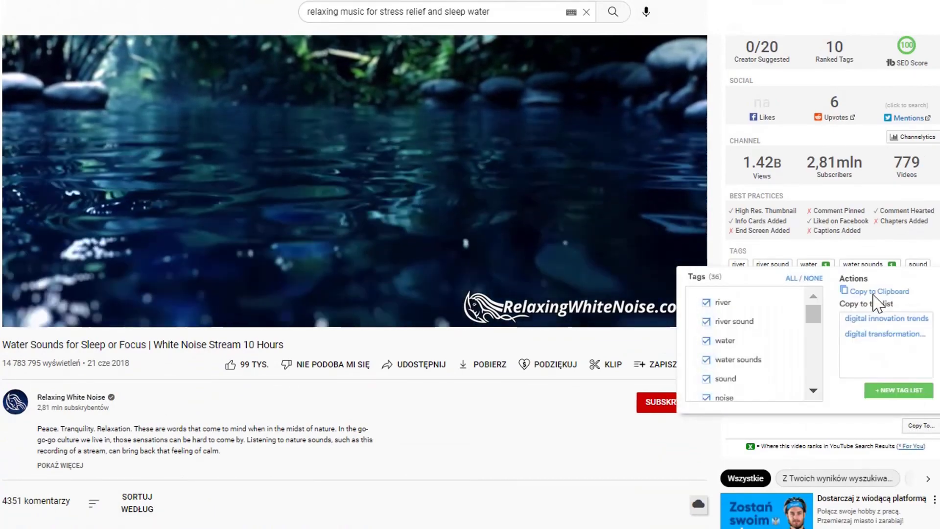
pyautogui.click(874, 292)
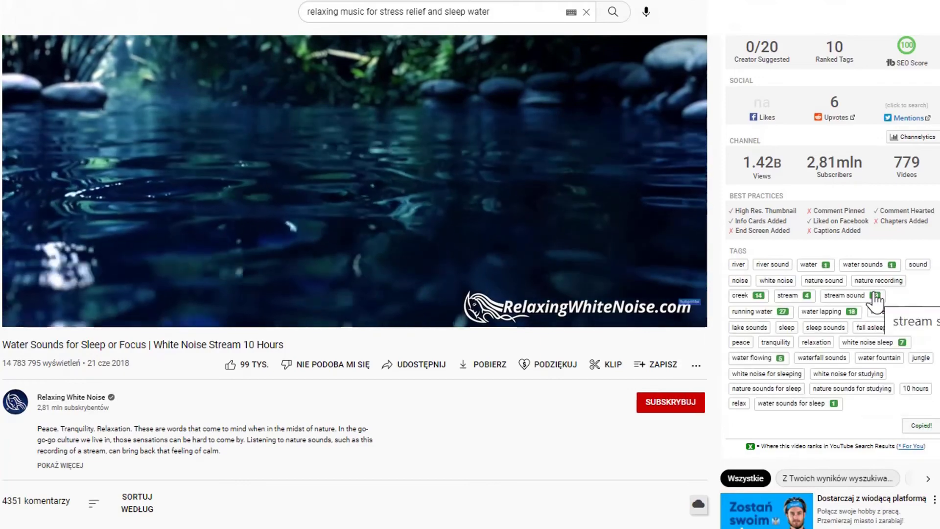